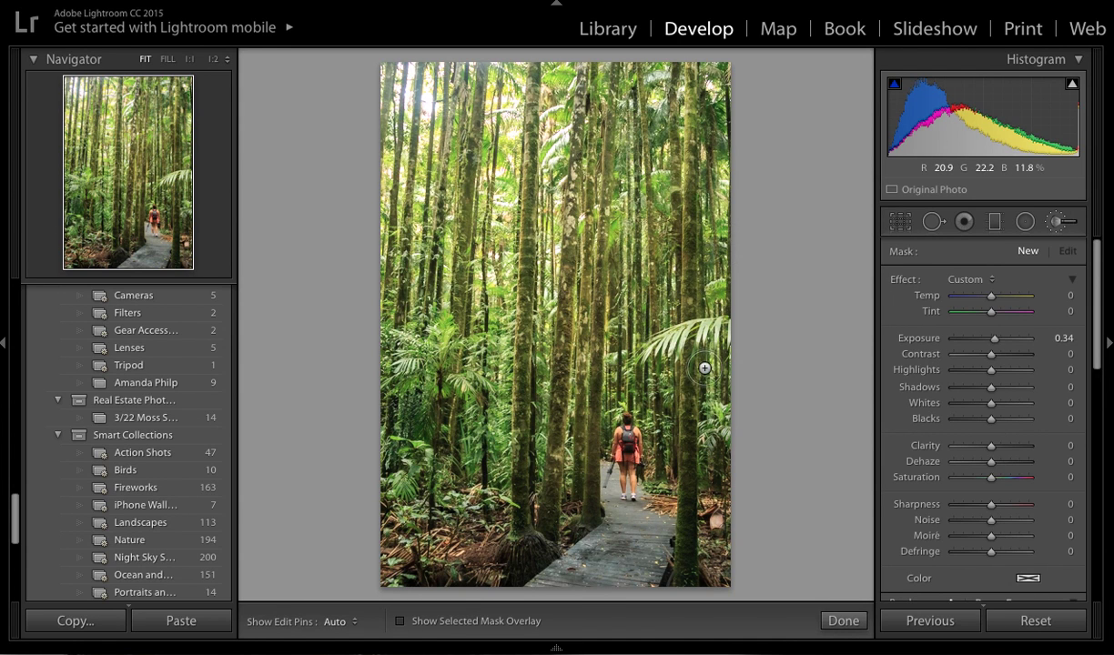
Step: Close the radial filter and return to the basic edits
{"action": "left_click", "coordinate": [842, 617]}
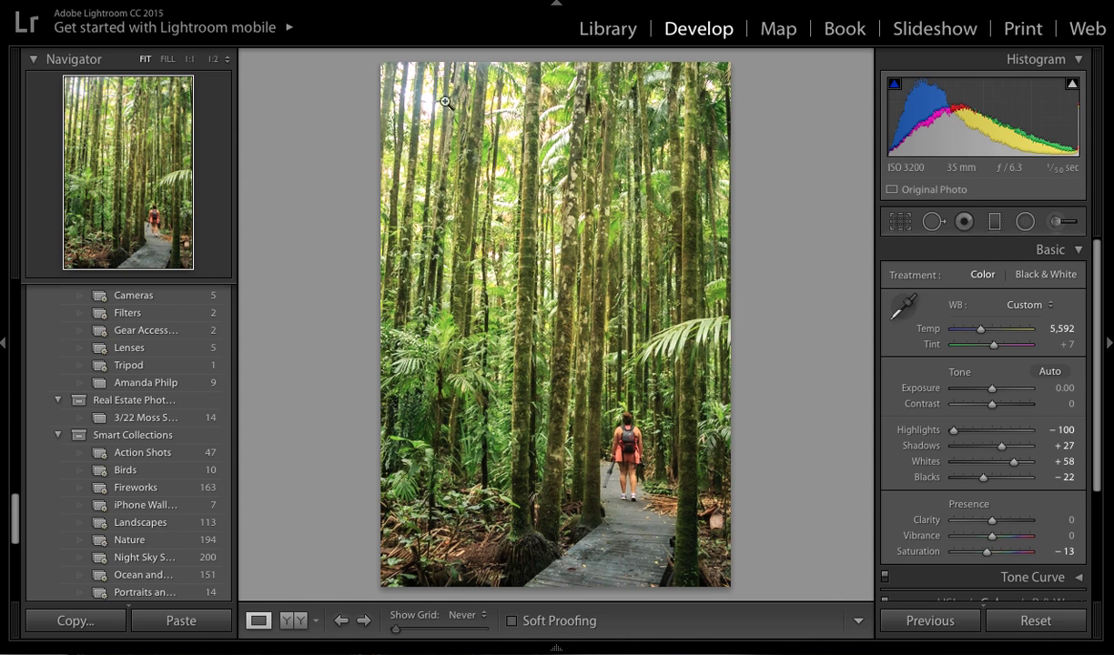
Step: Toggle Before/After views to compare the edit with the flared original
{"action": "key", "text": "backslash"}
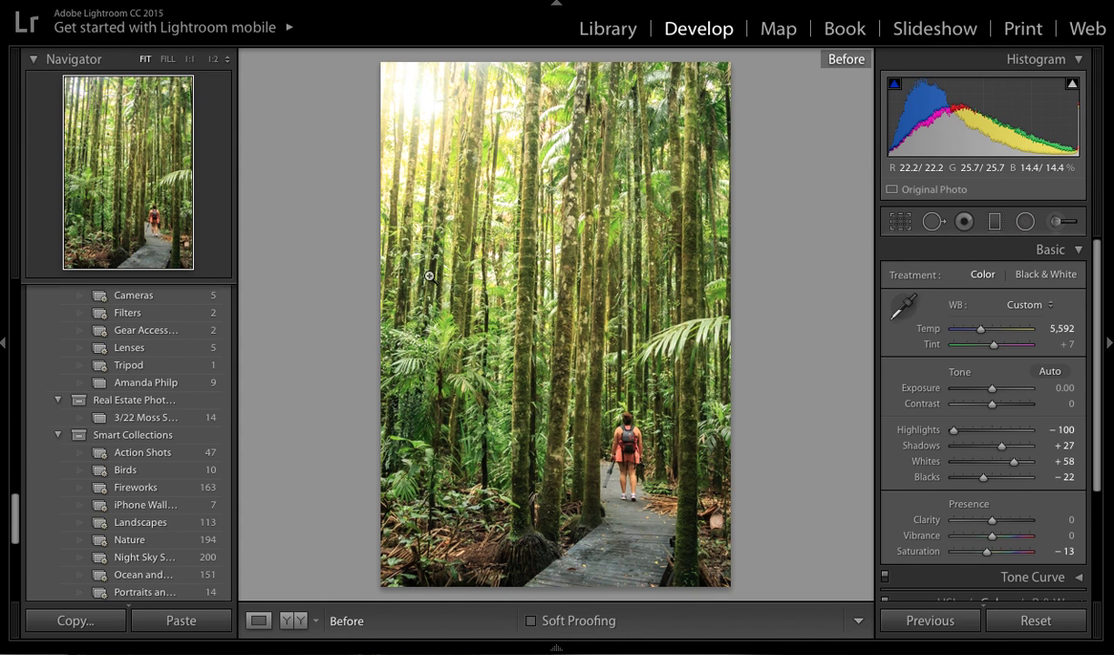
{"action": "key", "text": "backslash"}
{"action": "key", "text": "backslash"}
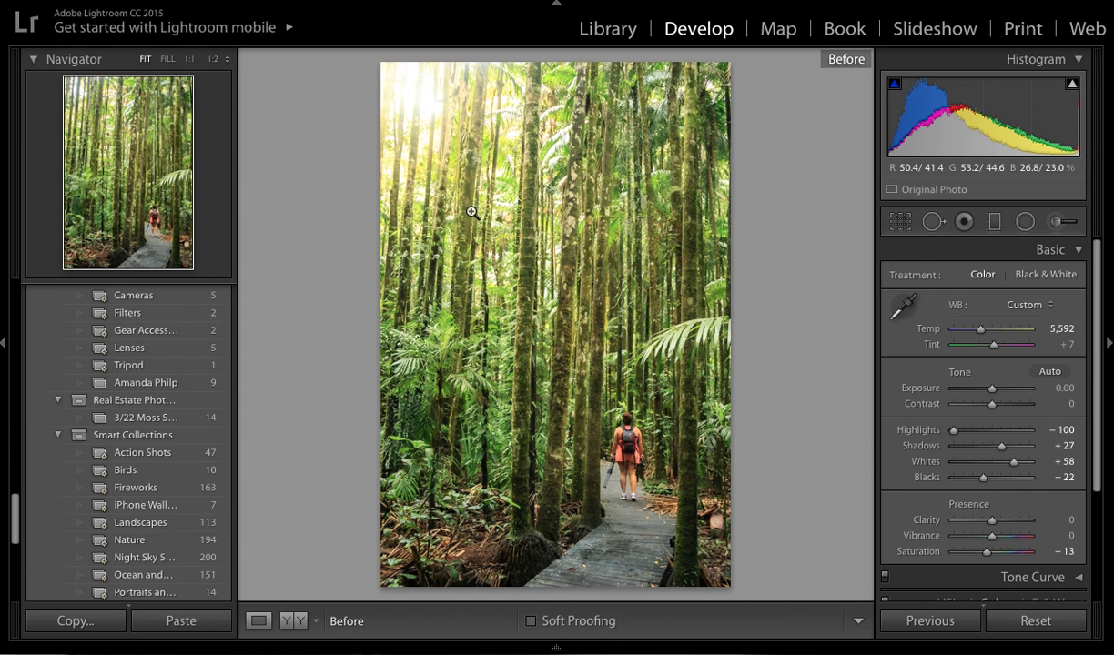
{"action": "key", "text": "backslash"}
{"action": "key", "text": "backslash"}
{"action": "key", "text": "backslash"}
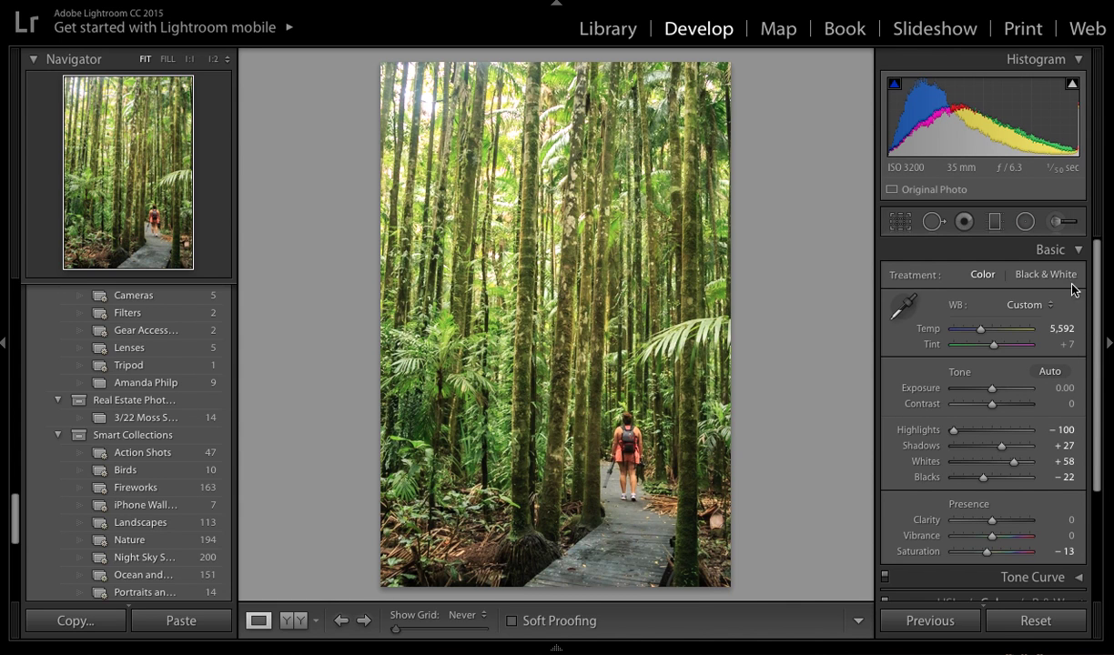
Step: Start a new brush adjustment with exposure reset to +1.84 and temperature 21
{"action": "left_click", "coordinate": [1058, 223]}
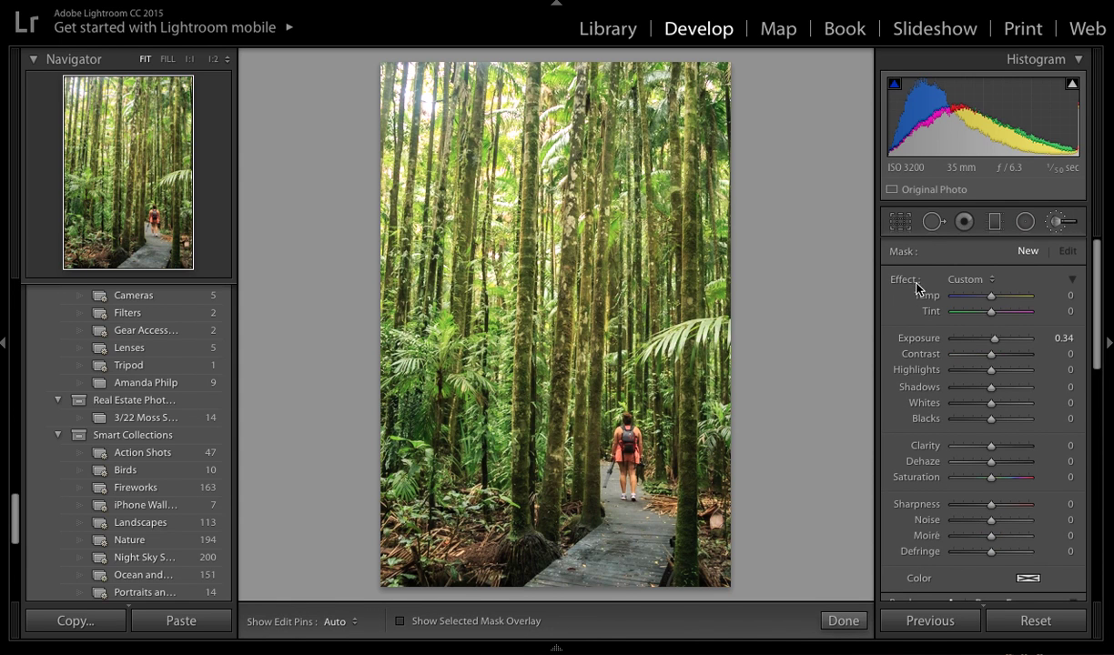
{"action": "double_click", "coordinate": [998, 339]}
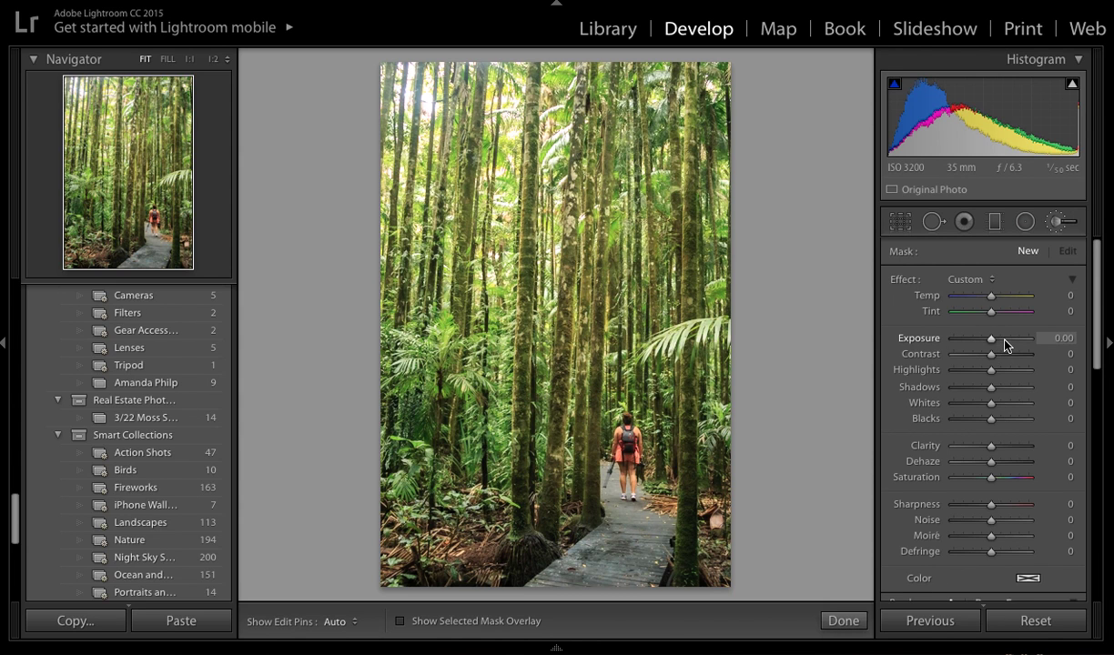
{"action": "left_click_drag", "start_coordinate": [1004, 339], "coordinate": [1007, 341]}
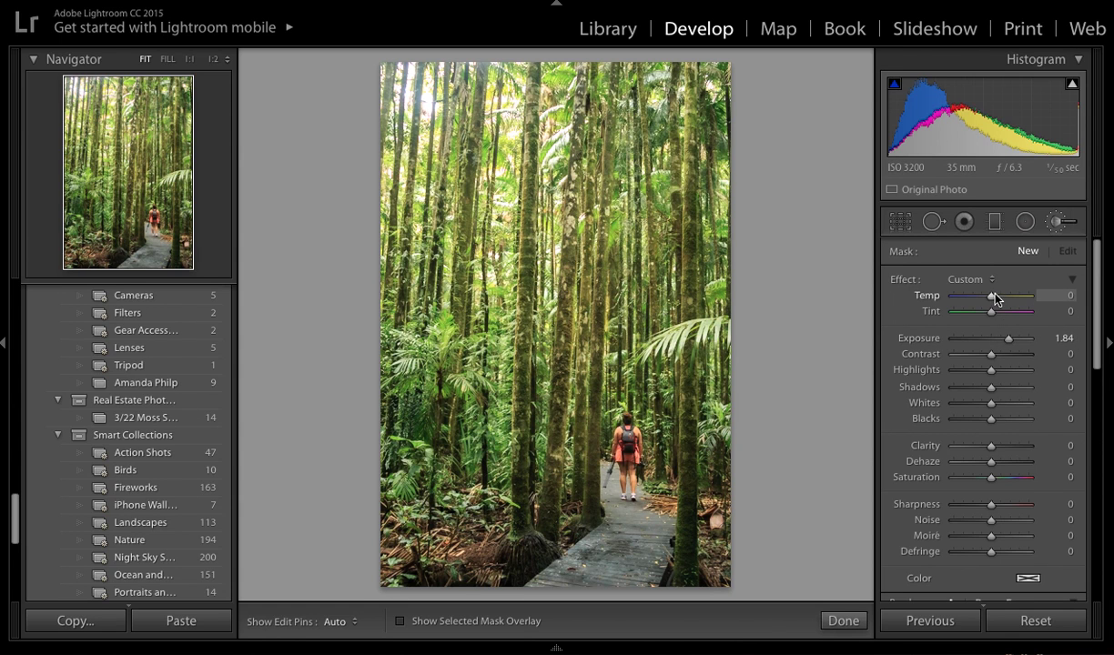
{"action": "left_click_drag", "start_coordinate": [990, 296], "coordinate": [999, 301]}
Step: Set the brush feather to 100 and enlarge its size to 40
{"action": "scroll", "coordinate": [921, 427], "scroll_direction": "down", "scroll_amount": 3}
{"action": "scroll", "coordinate": [924, 444], "scroll_direction": "down", "scroll_amount": 2}
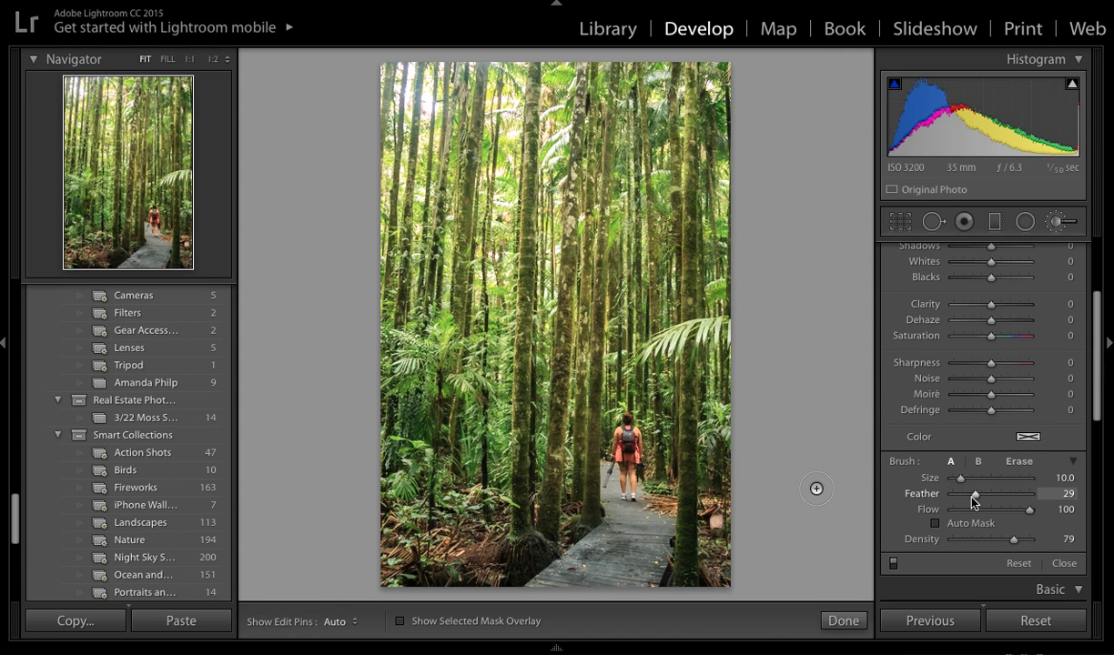
{"action": "left_click_drag", "start_coordinate": [975, 495], "coordinate": [1029, 494]}
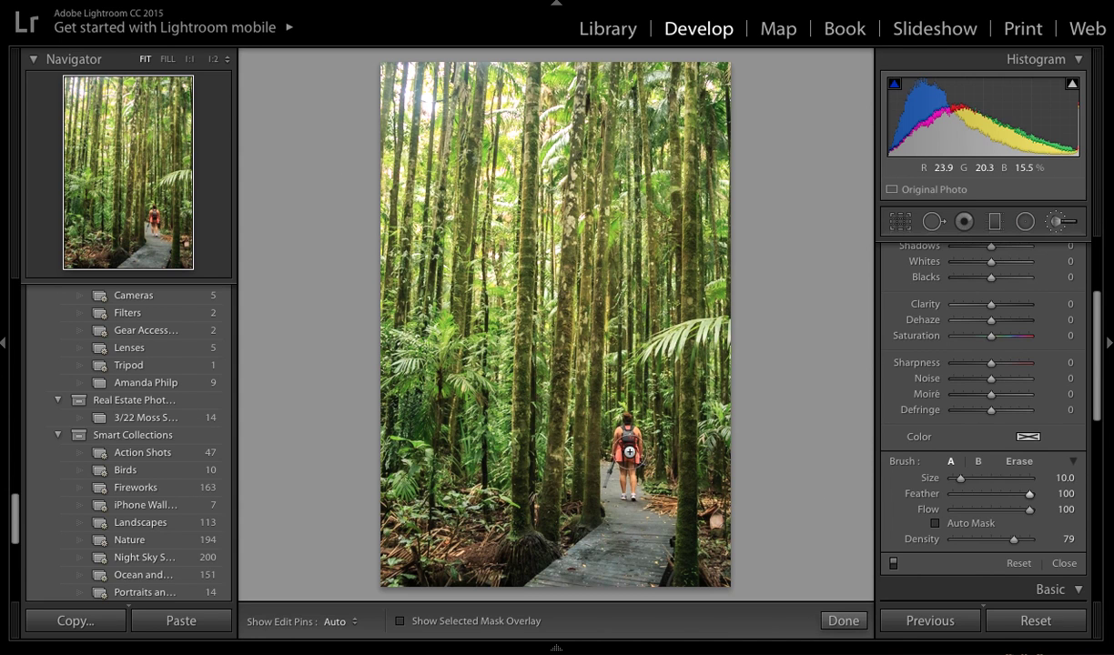
{"action": "scroll", "coordinate": [627, 452], "scroll_direction": "up", "scroll_amount": 5}
{"action": "scroll", "coordinate": [627, 452], "scroll_direction": "up", "scroll_amount": 4}
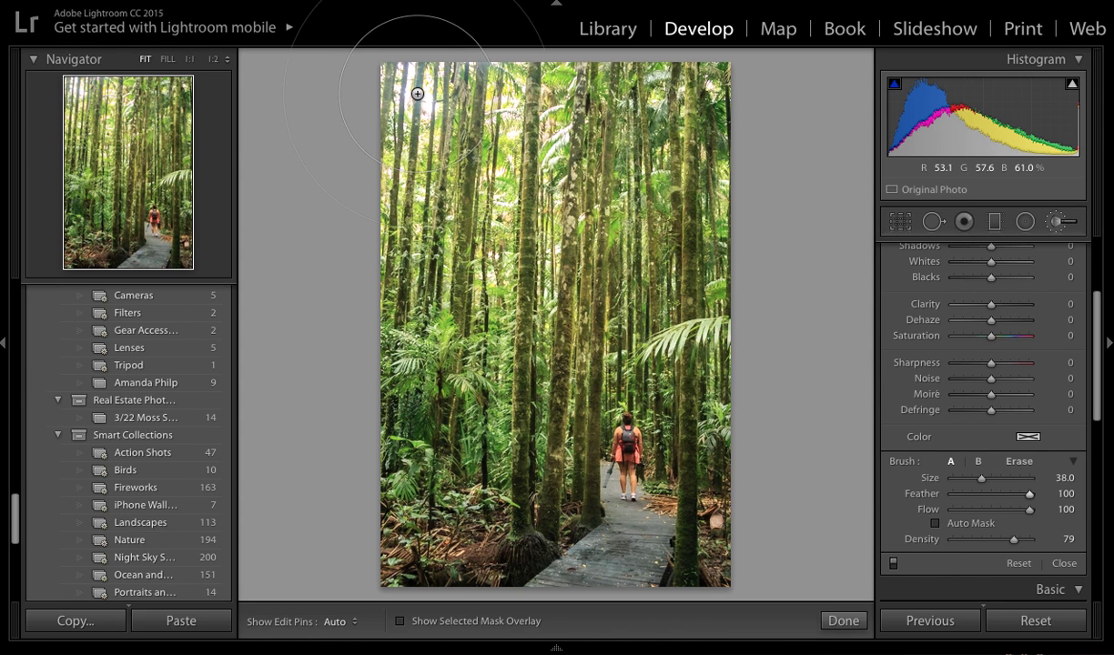
{"action": "scroll", "coordinate": [417, 94], "scroll_direction": "up", "scroll_amount": 1}
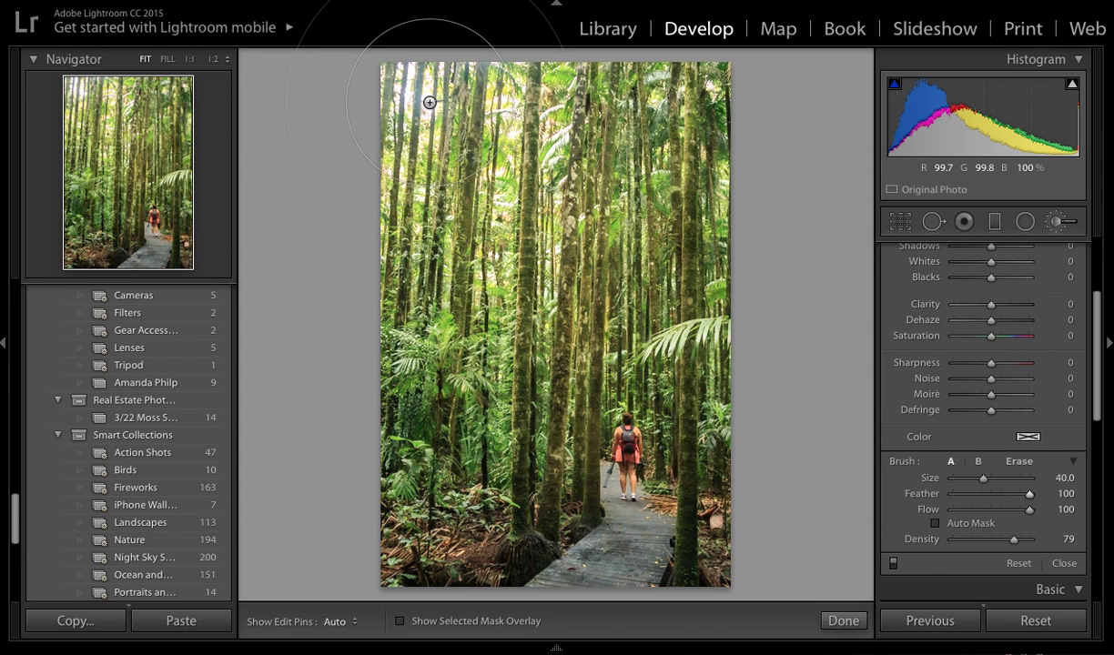
Step: Paint two brightening strokes across the photo's top-left corner
{"action": "key", "text": "h"}
{"action": "left_click_drag", "start_coordinate": [409, 97], "coordinate": [422, 119]}
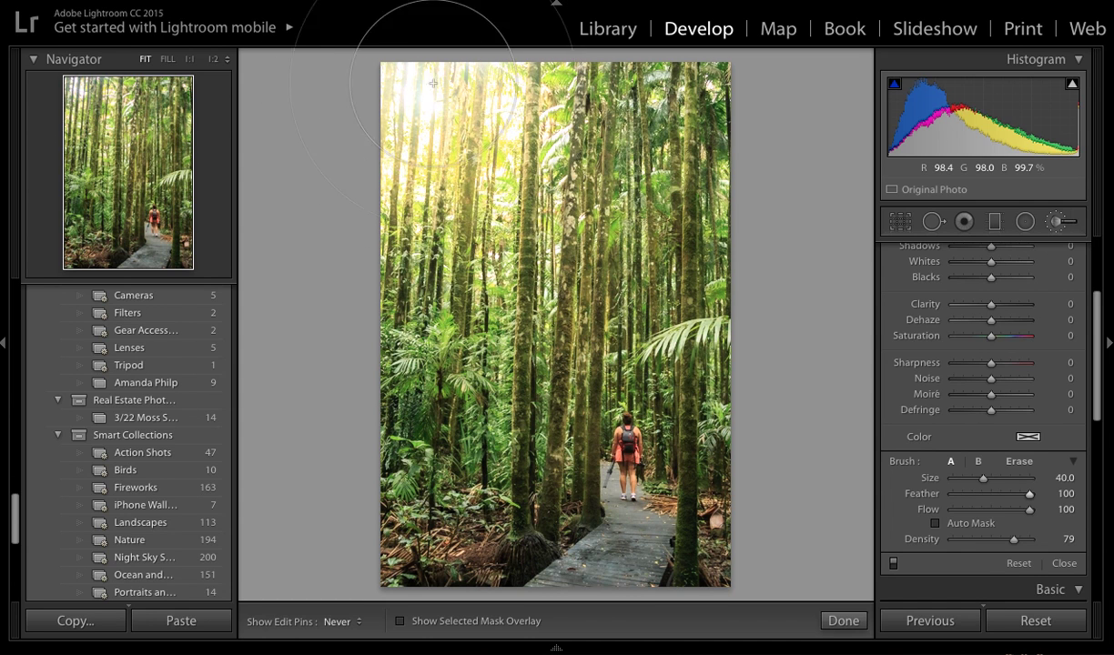
{"action": "key", "text": "h"}
{"action": "key", "text": "h"}
{"action": "left_click_drag", "start_coordinate": [403, 101], "coordinate": [407, 105]}
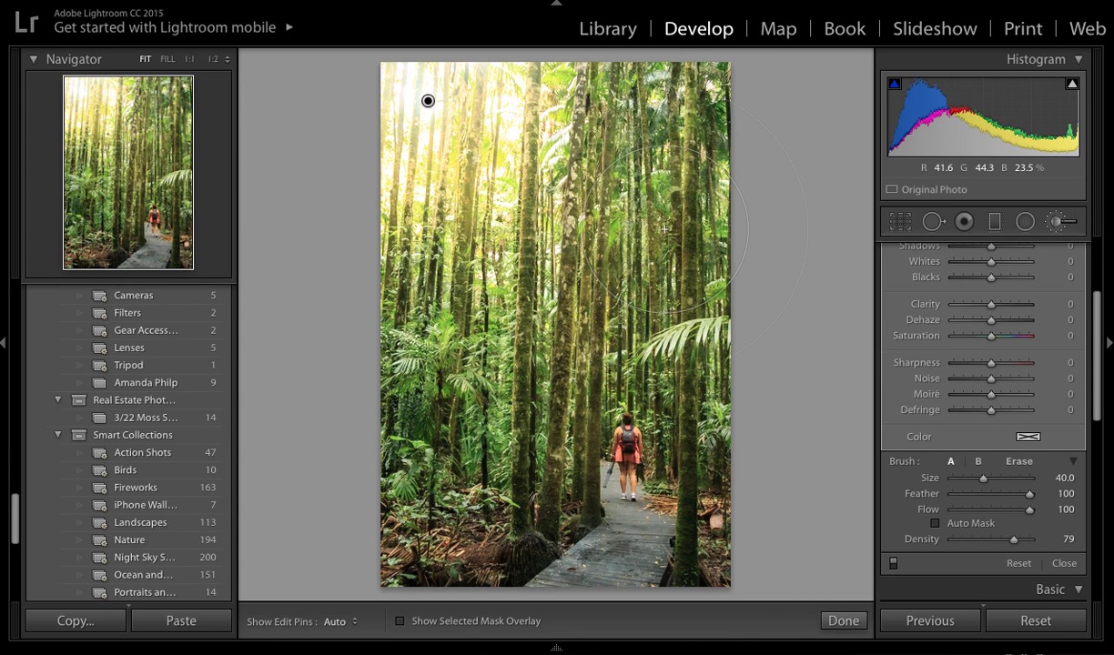
Step: Erase the painted brightening back out using the Alt erase brush
{"action": "key", "text": "alt"}
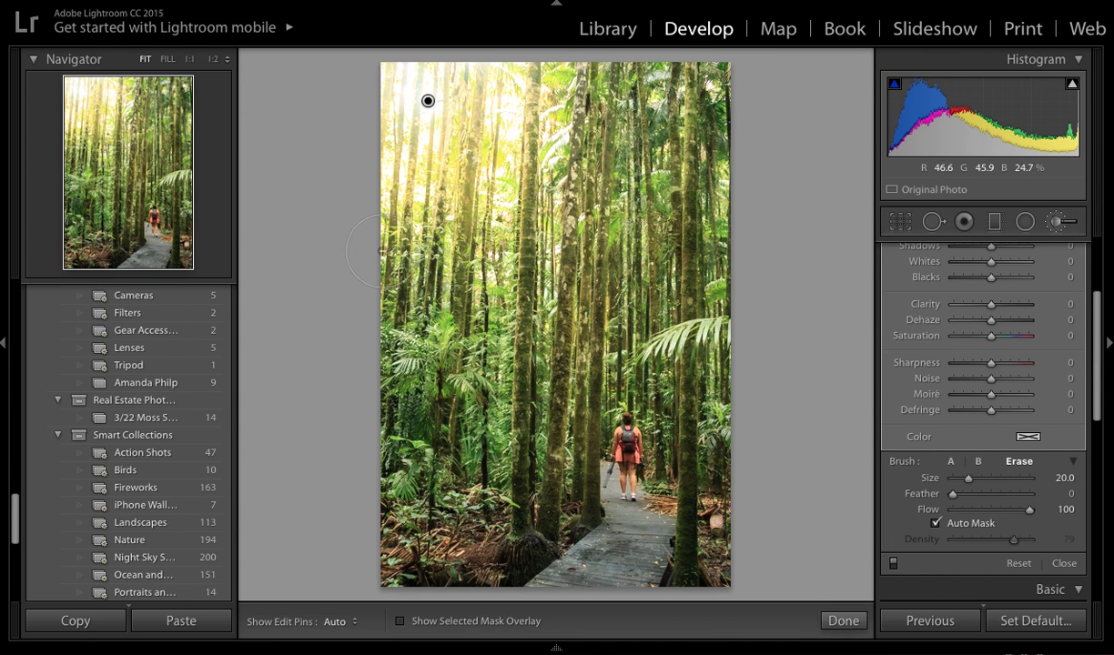
{"action": "key", "text": "h"}
{"action": "mouse_move", "coordinate": [442, 257]}
{"action": "left_mouse_down"}
{"action": "mouse_move", "coordinate": [597, 99]}
{"action": "mouse_move", "coordinate": [597, 50]}
{"action": "mouse_move", "coordinate": [355, 179]}
{"action": "mouse_move", "coordinate": [542, 182]}
{"action": "mouse_move", "coordinate": [398, 116]}
{"action": "mouse_move", "coordinate": [422, 87]}
{"action": "mouse_move", "coordinate": [547, 96]}
{"action": "mouse_move", "coordinate": [505, 89]}
{"action": "mouse_move", "coordinate": [546, 81]}
{"action": "mouse_move", "coordinate": [427, 86]}
{"action": "mouse_move", "coordinate": [488, 180]}
{"action": "mouse_move", "coordinate": [402, 83]}
{"action": "left_mouse_up"}
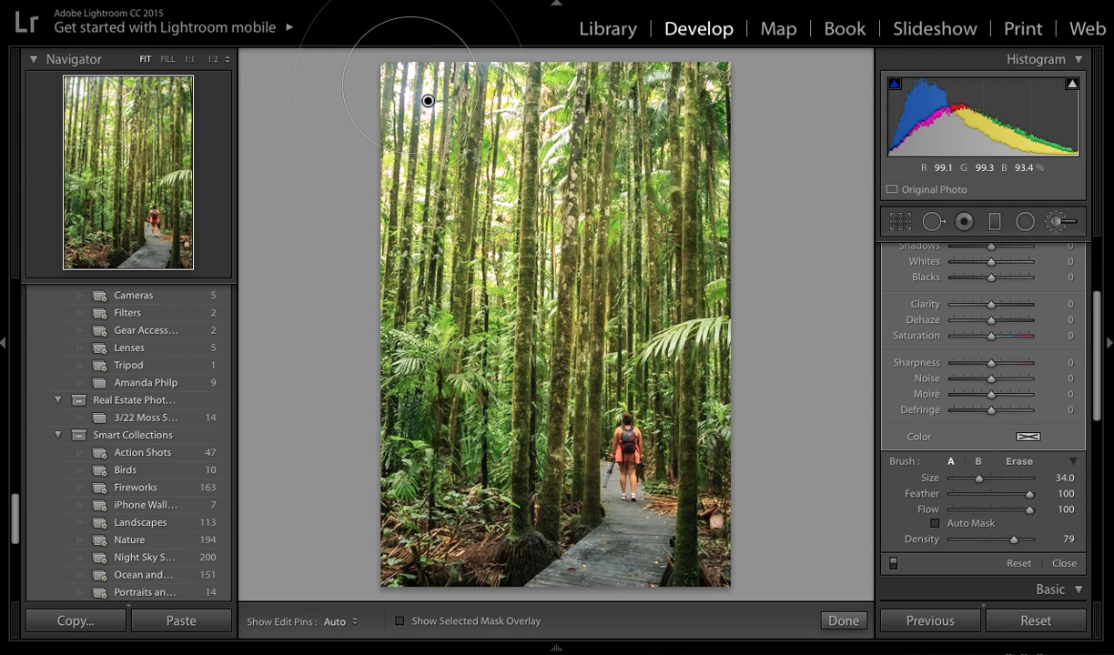
Step: Paint a bright glow at the top-left corner, toggling pin markers to judge it
{"action": "key", "text": "h"}
{"action": "left_click", "coordinate": [411, 84]}
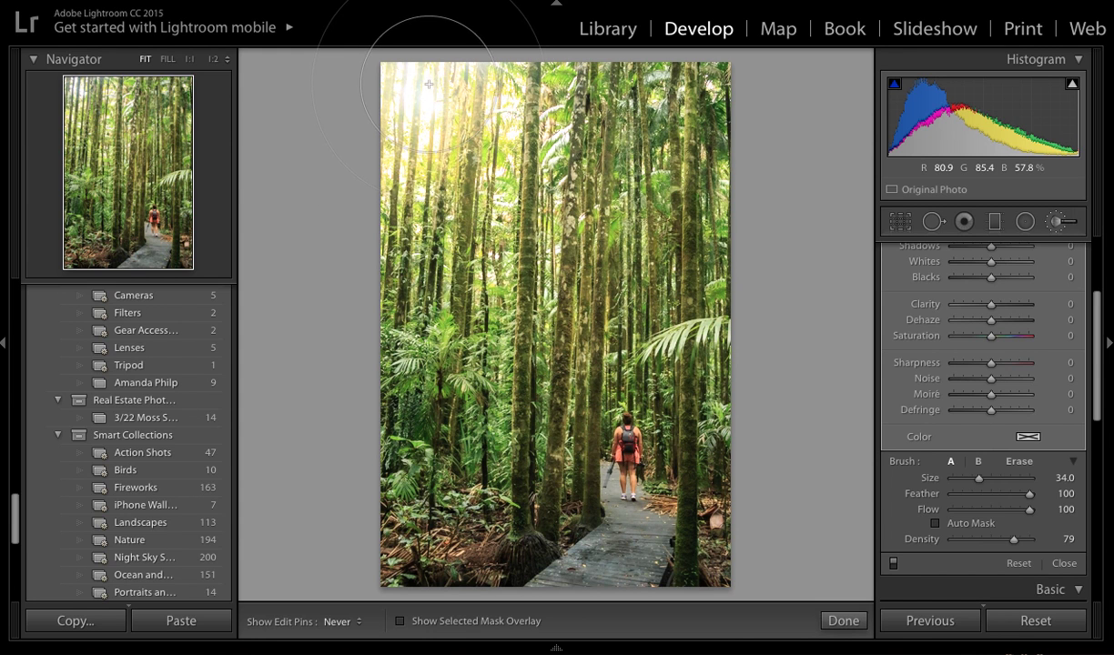
{"action": "key", "text": "h"}
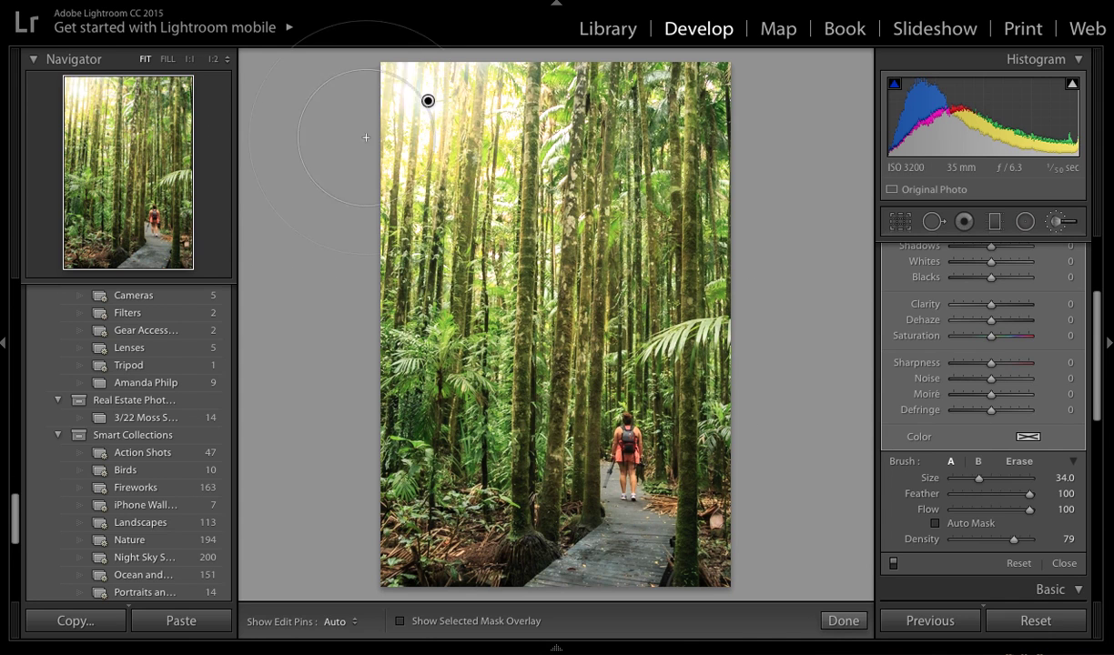
{"action": "key", "text": "h"}
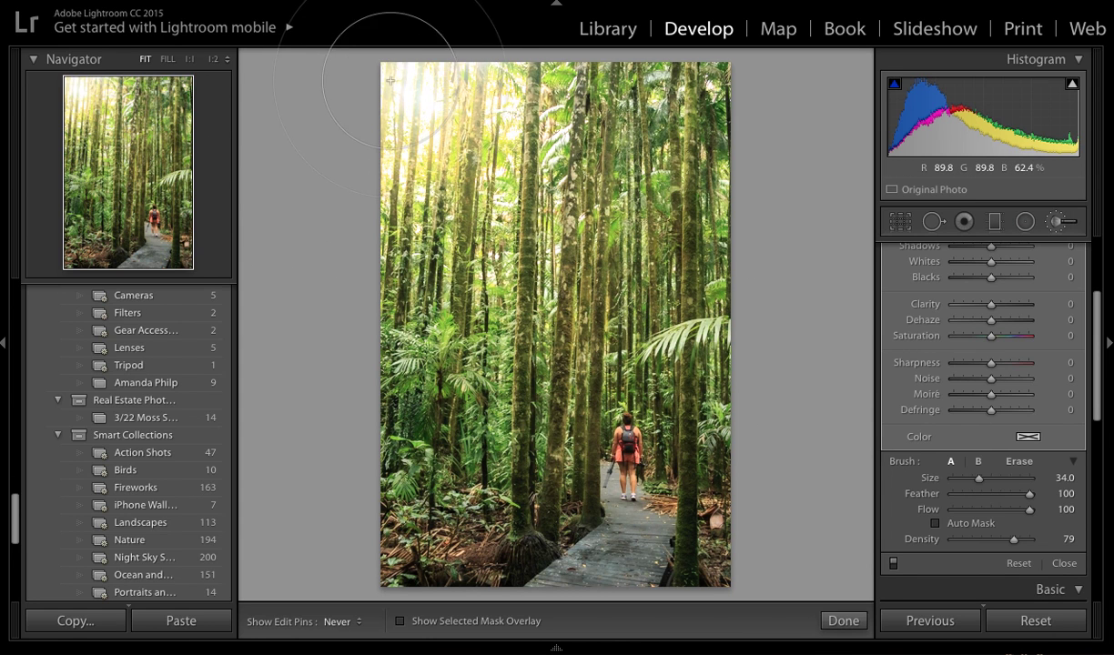
{"action": "key", "text": "h"}
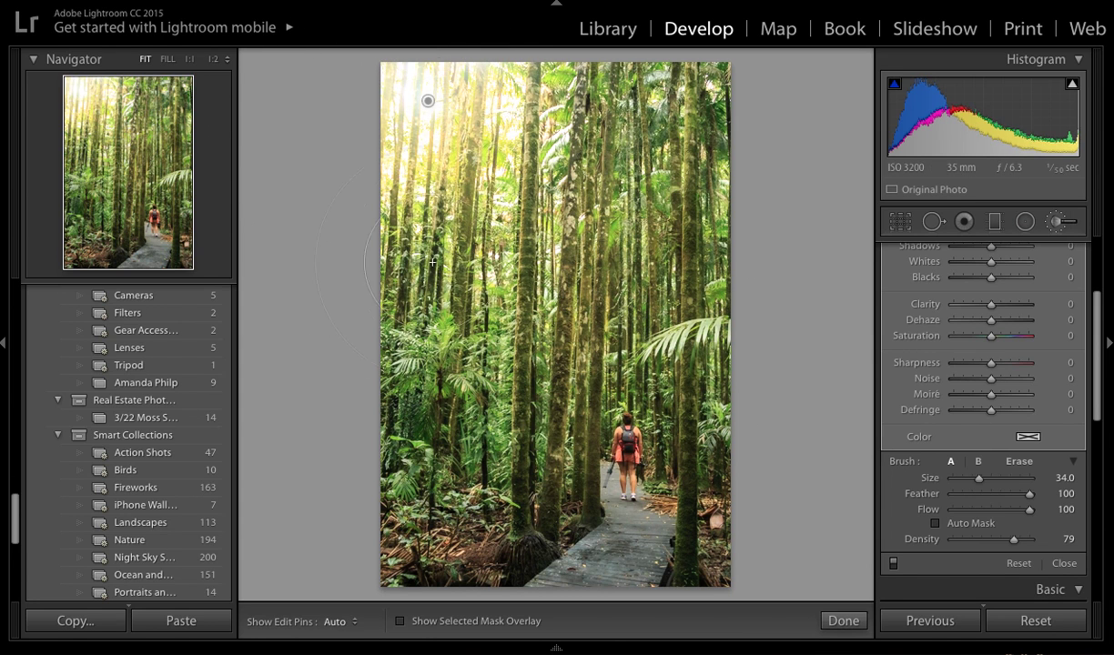
Step: Select the brush adjustment pin and shrink the brush size to 10
{"action": "left_click", "coordinate": [427, 100]}
{"action": "scroll", "coordinate": [475, 169], "scroll_direction": "down", "scroll_amount": 3}
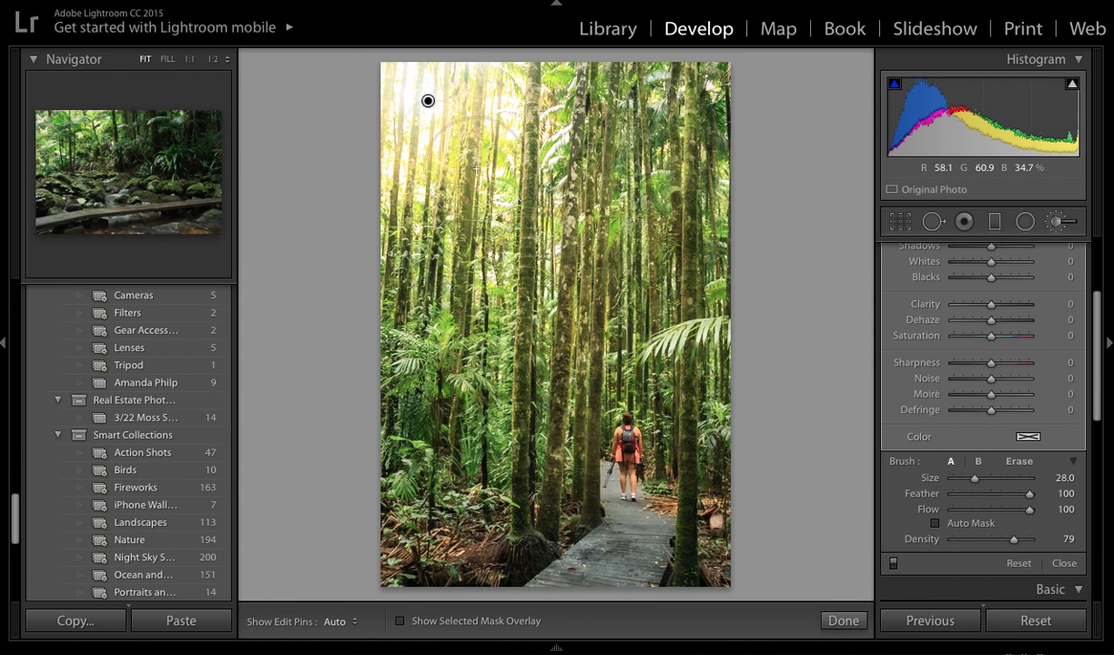
{"action": "scroll", "coordinate": [475, 168], "scroll_direction": "down", "scroll_amount": 5}
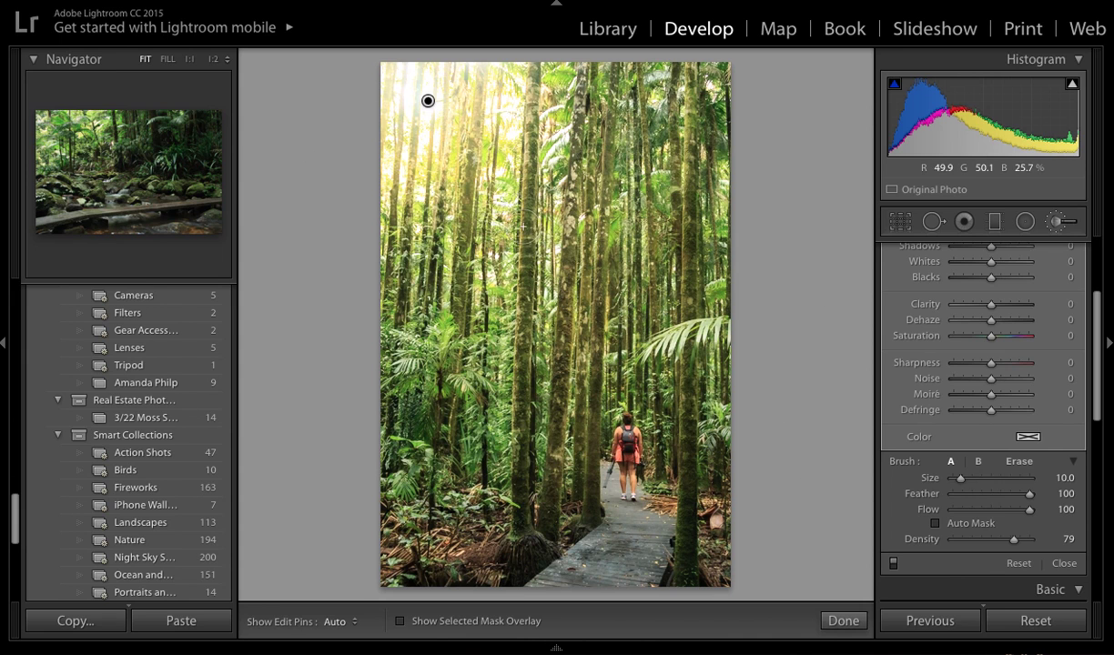